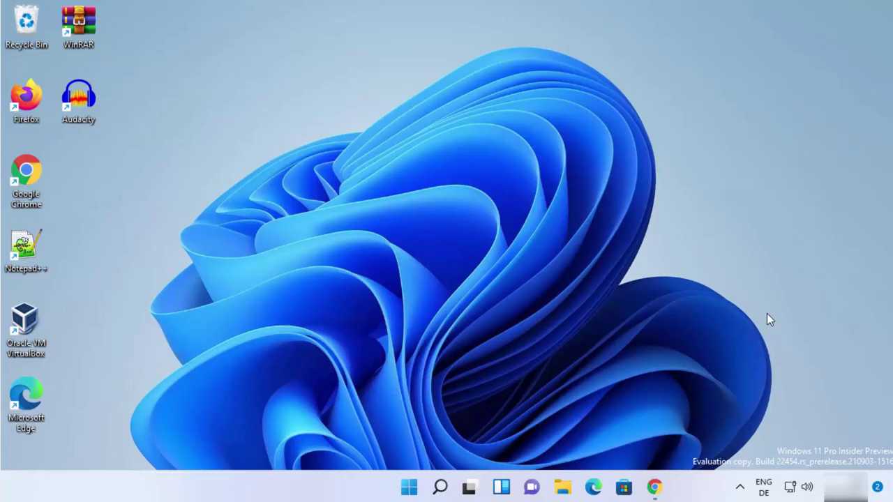
- Check Cloudflare's 1.1.1.1 and 1.0.0.1 on the Lifewire DNS page, then minimize the browser
{"action": "left_click", "coordinate": [656, 488]}
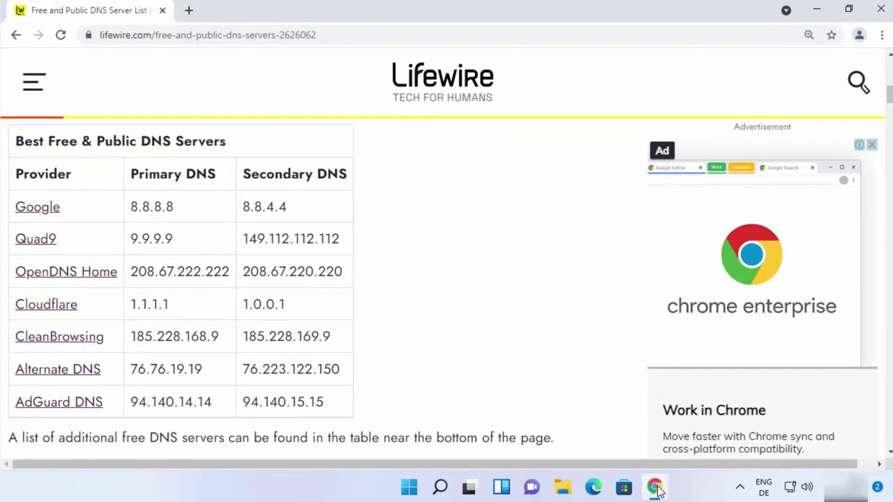
{"action": "double_click", "coordinate": [348, 34]}
{"action": "triple_click", "coordinate": [402, 35]}
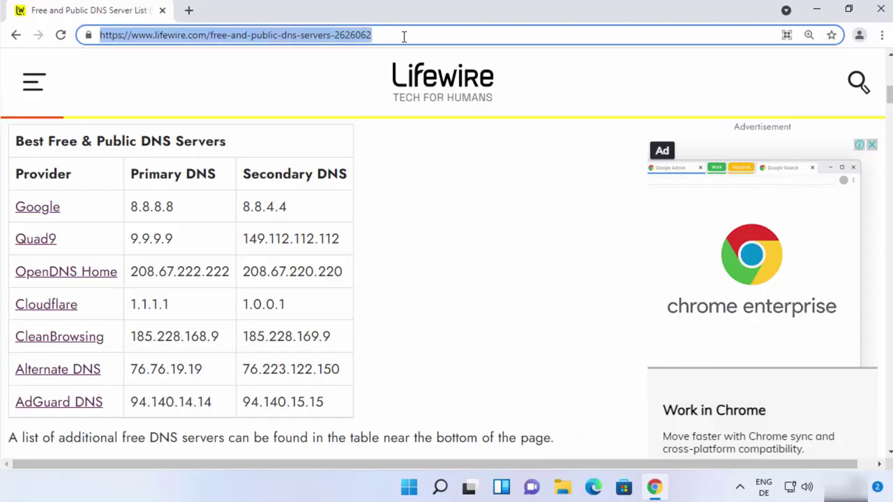
{"action": "left_click", "coordinate": [293, 321]}
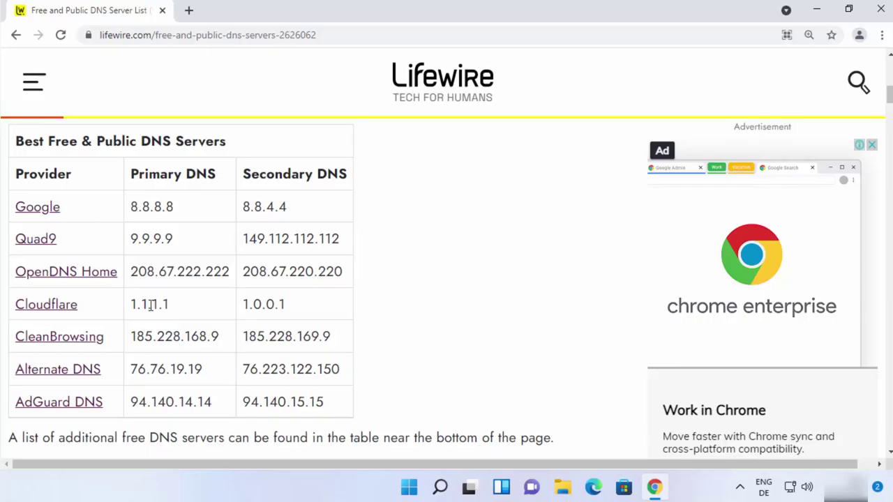
{"action": "left_click_drag", "start_coordinate": [133, 301], "coordinate": [314, 300]}
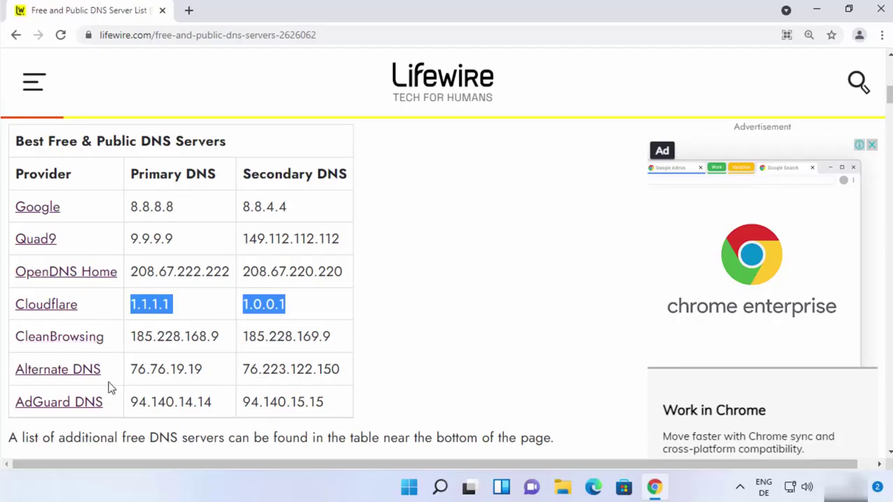
{"action": "left_click", "coordinate": [434, 325]}
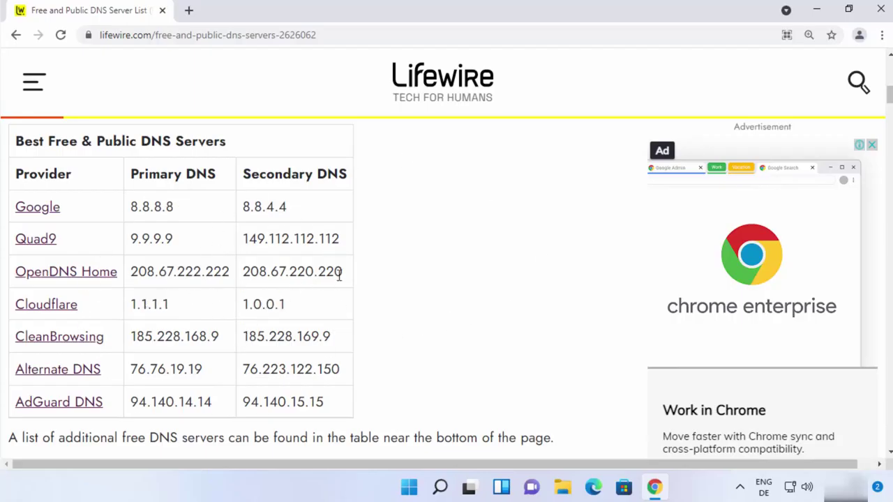
{"action": "left_click", "coordinate": [814, 12]}
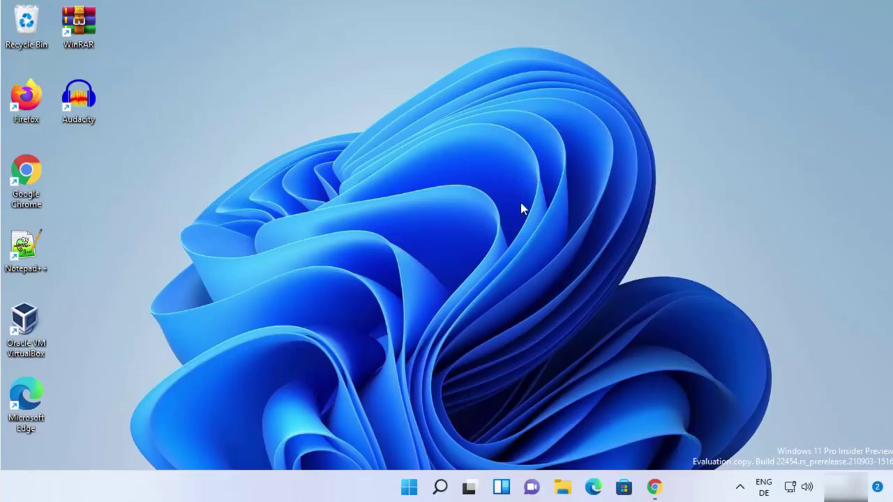
- Search Windows for 'contr' and launch the Control Panel best match
{"action": "left_click", "coordinate": [440, 487]}
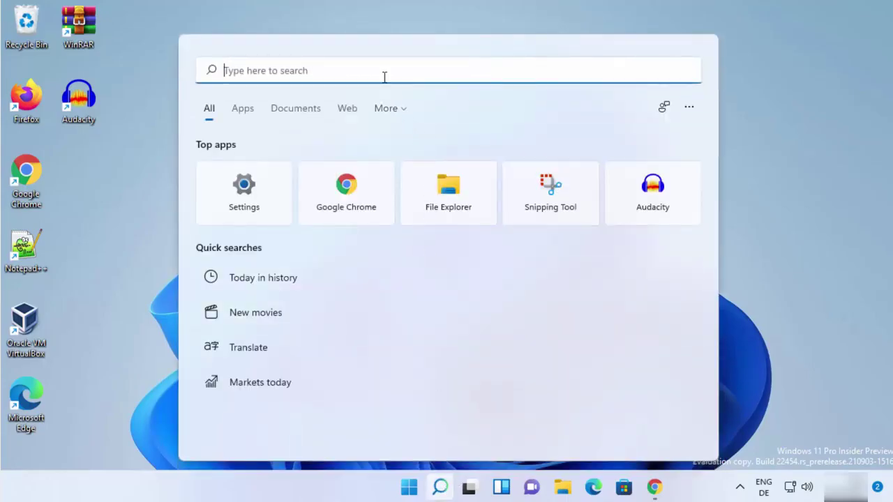
{"action": "type", "text": "contr"}
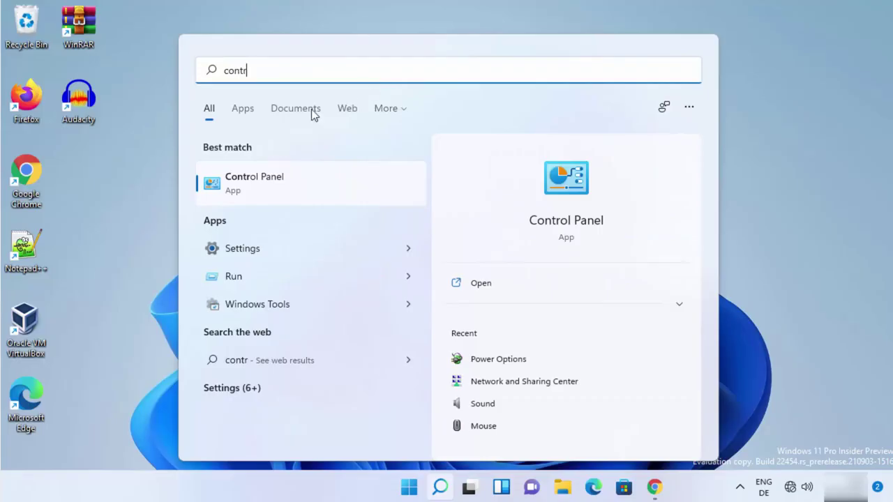
{"action": "left_click", "coordinate": [274, 184]}
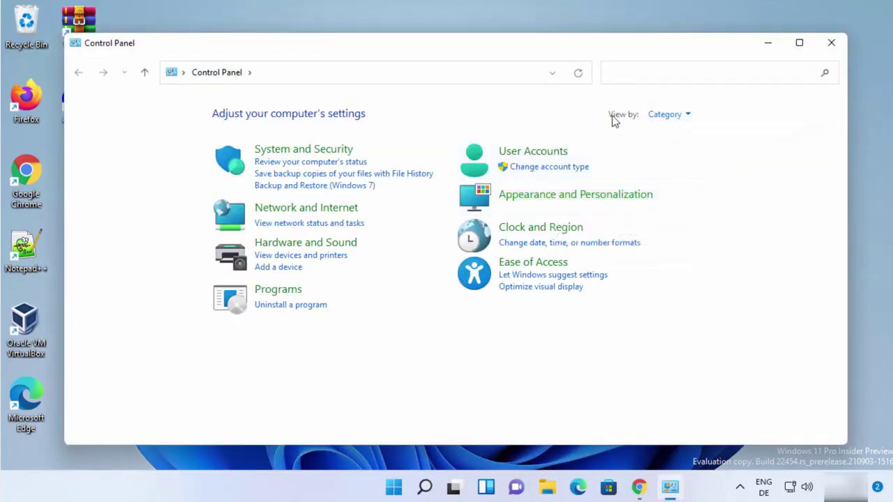
- Keep Category view and go through Network and Internet to the Ethernet0 Status dialog in Network and Sharing Center
{"action": "left_click", "coordinate": [665, 115]}
{"action": "left_click", "coordinate": [671, 134]}
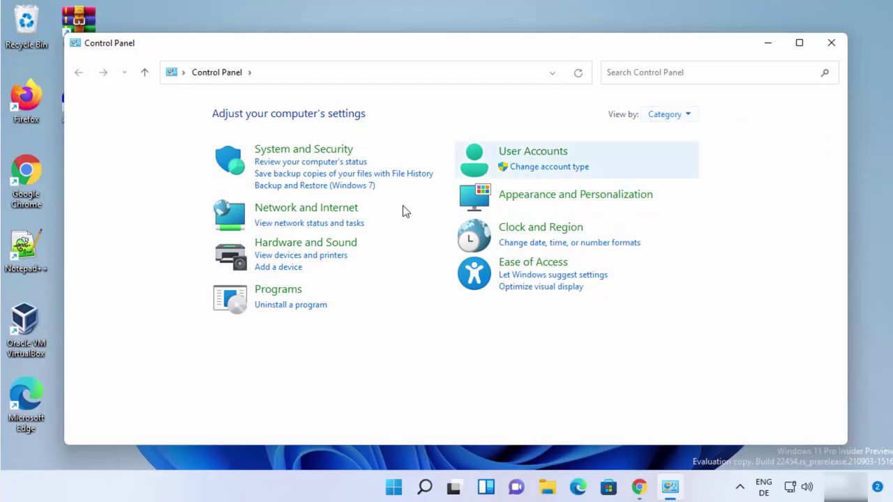
{"action": "left_click", "coordinate": [322, 213]}
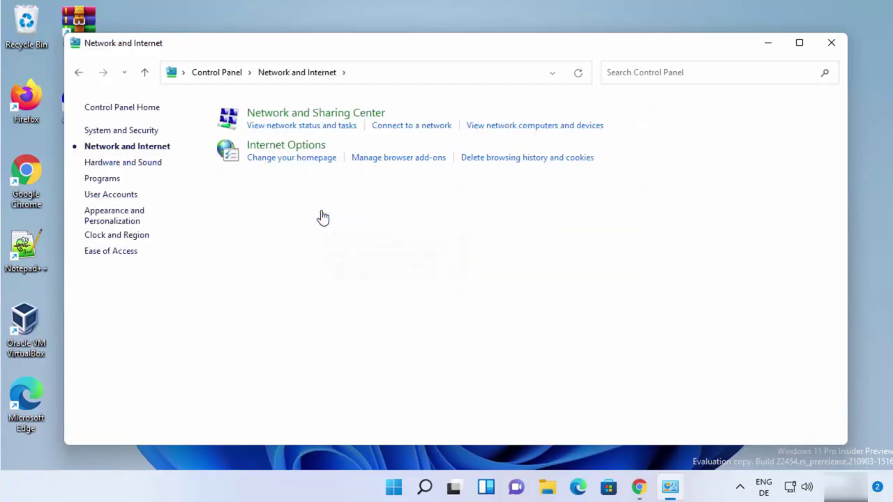
{"action": "left_click", "coordinate": [320, 115]}
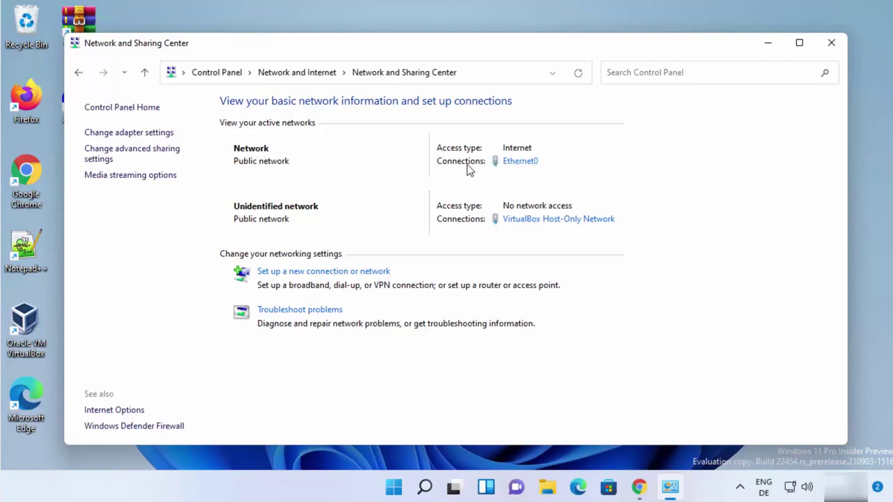
{"action": "left_click", "coordinate": [519, 164]}
{"action": "left_click", "coordinate": [521, 163]}
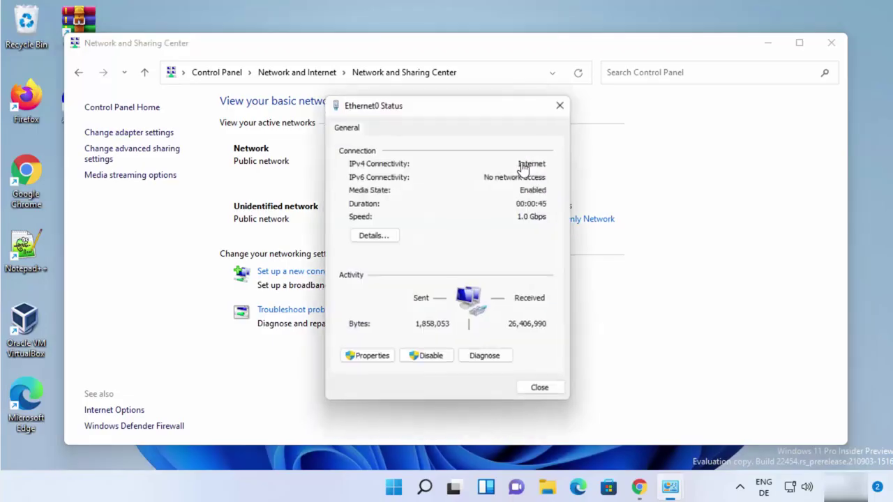
- In Ethernet0 Properties, open Internet Protocol Version 4 (TCP/IPv4) and select 'Use the following DNS server addresses'
{"action": "left_click", "coordinate": [375, 360]}
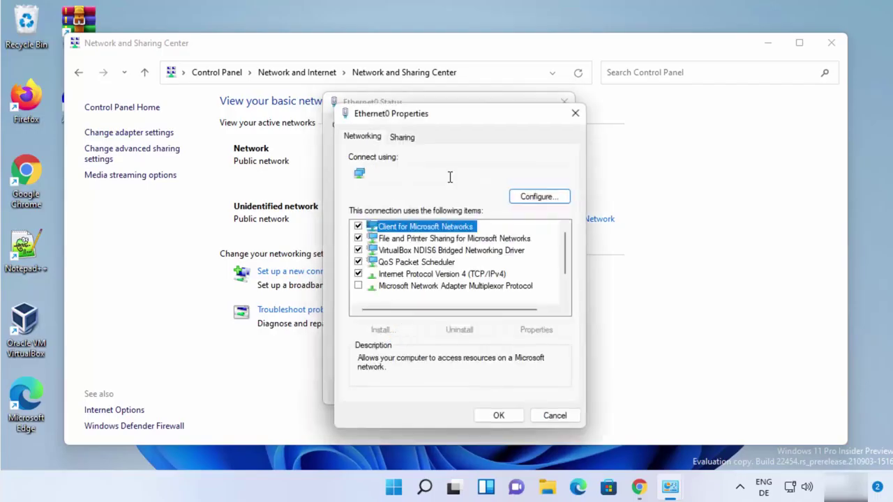
{"action": "left_click_drag", "start_coordinate": [444, 120], "coordinate": [447, 104]}
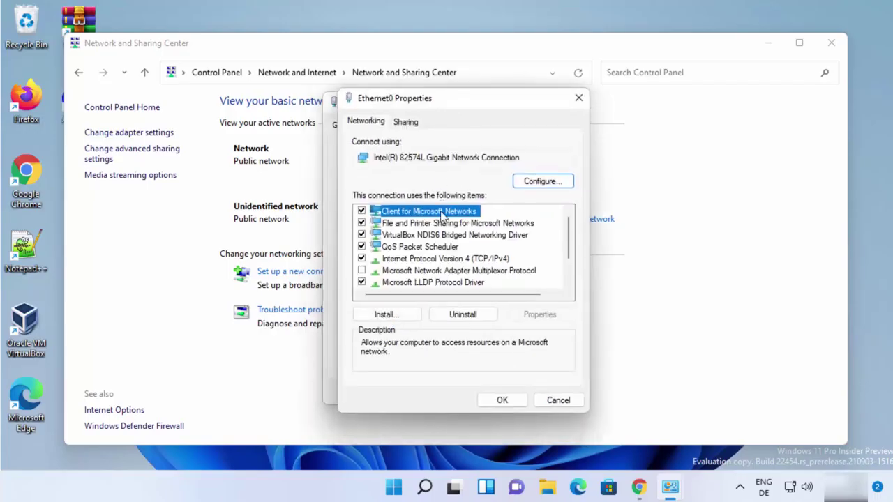
{"action": "left_click", "coordinate": [421, 260]}
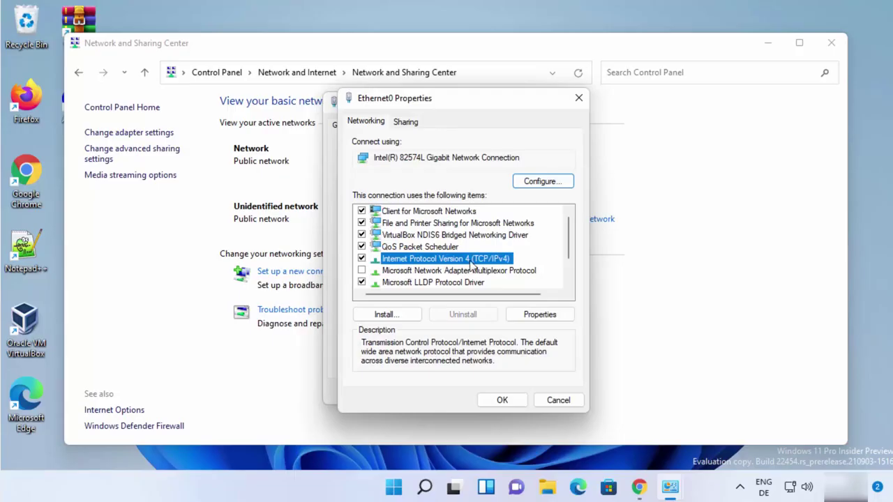
{"action": "left_click", "coordinate": [537, 314]}
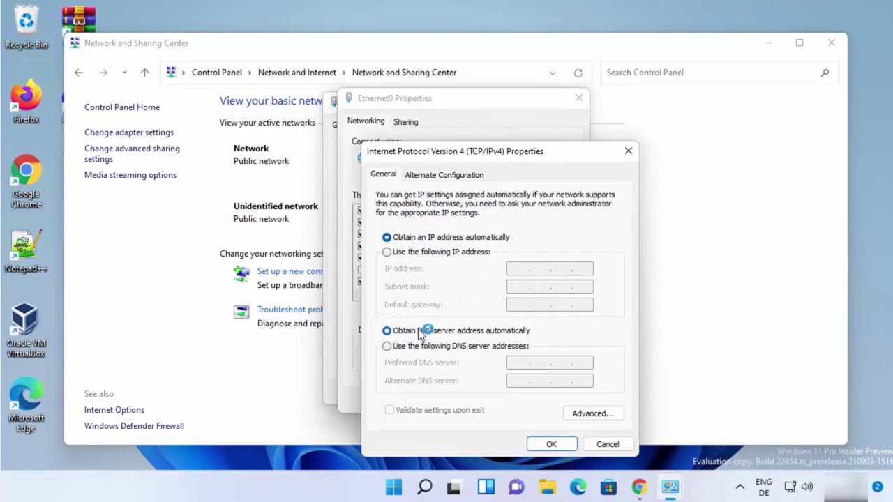
{"action": "left_click", "coordinate": [387, 347]}
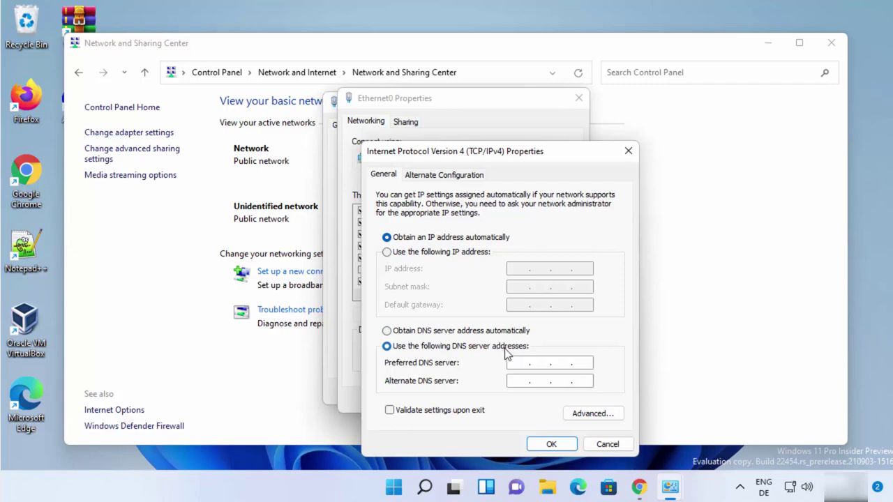
{"action": "left_click", "coordinate": [641, 488]}
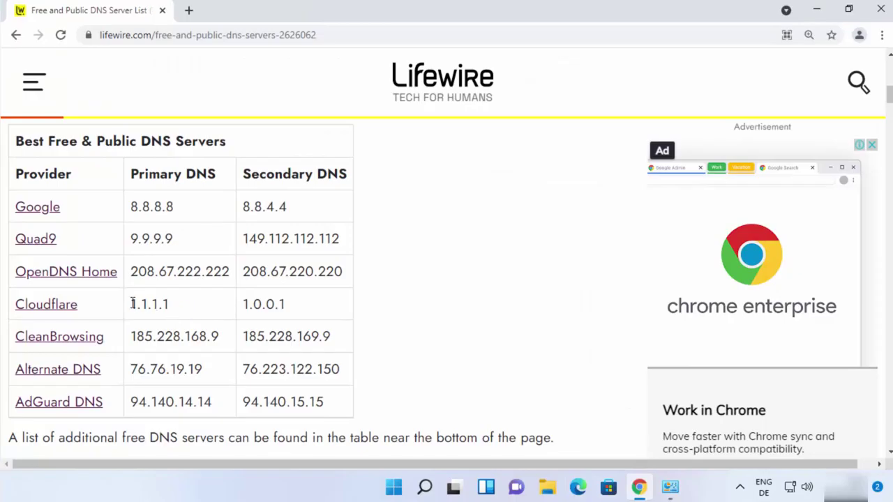
{"action": "left_click_drag", "start_coordinate": [132, 305], "coordinate": [174, 309]}
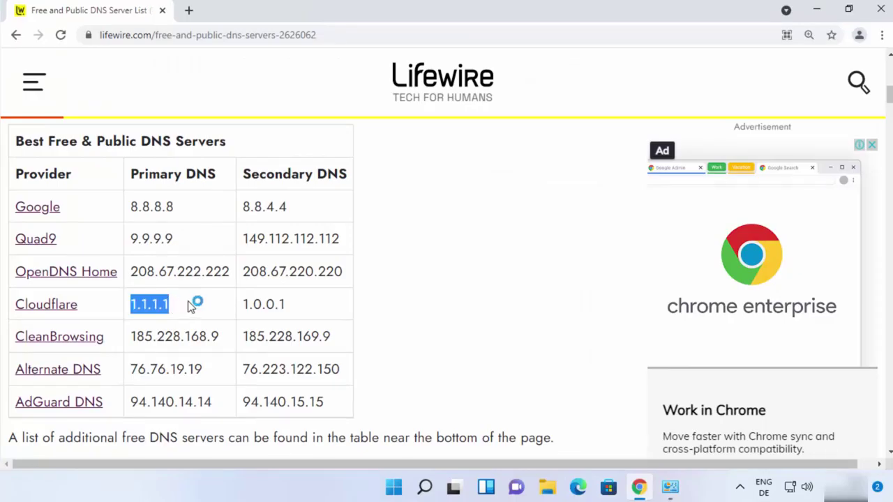
{"action": "left_click_drag", "start_coordinate": [245, 304], "coordinate": [289, 307]}
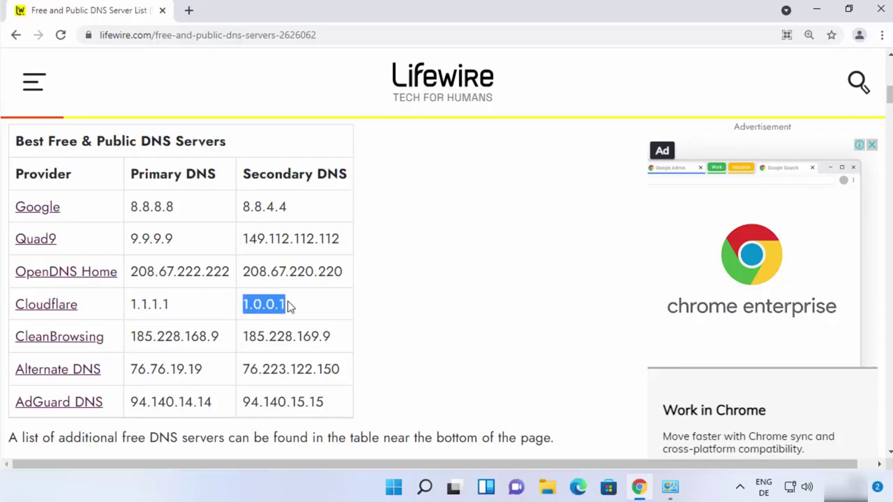
{"action": "left_click", "coordinate": [816, 10]}
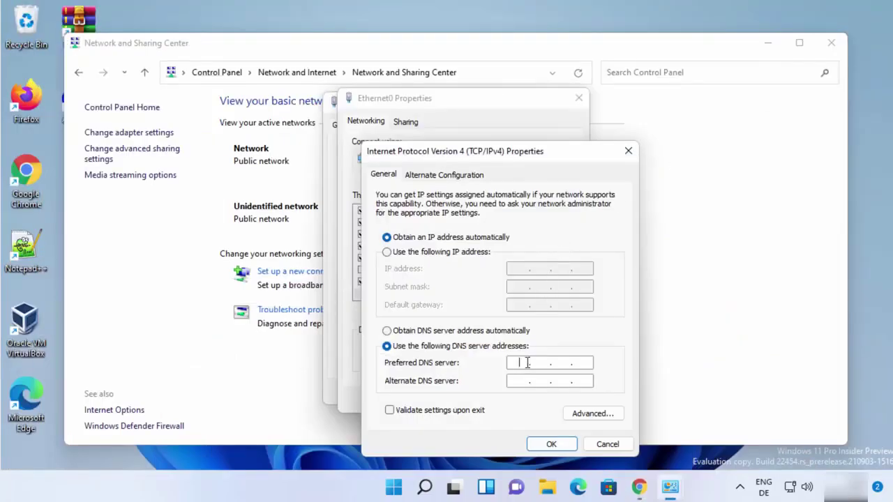
- Enter preferred DNS 1.1.1.1 and alternate 1.0.0.1, confirm with OK, and close the Ethernet0 dialogs
{"action": "type", "text": "1 . 1 . 1 . 1"}
{"action": "left_click", "coordinate": [541, 382]}
{"action": "type", "text": "1 . 0 ."}
{"action": "left_click", "coordinate": [551, 445]}
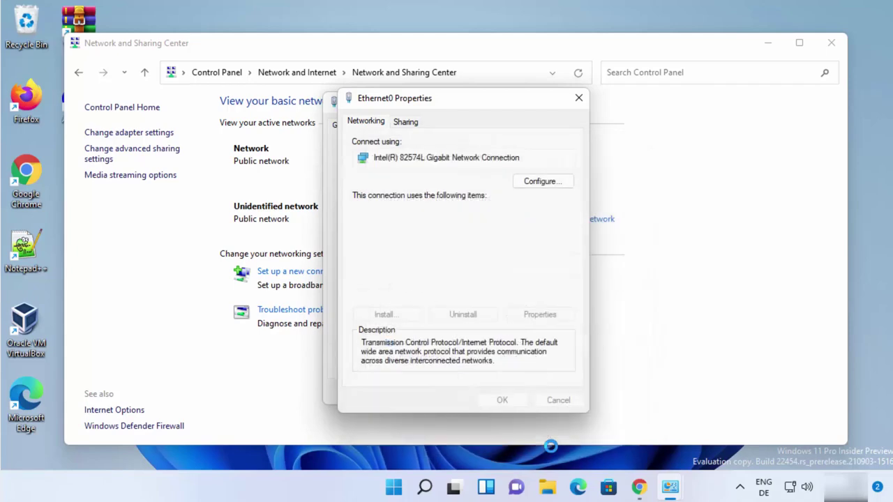
{"action": "left_click", "coordinate": [513, 403]}
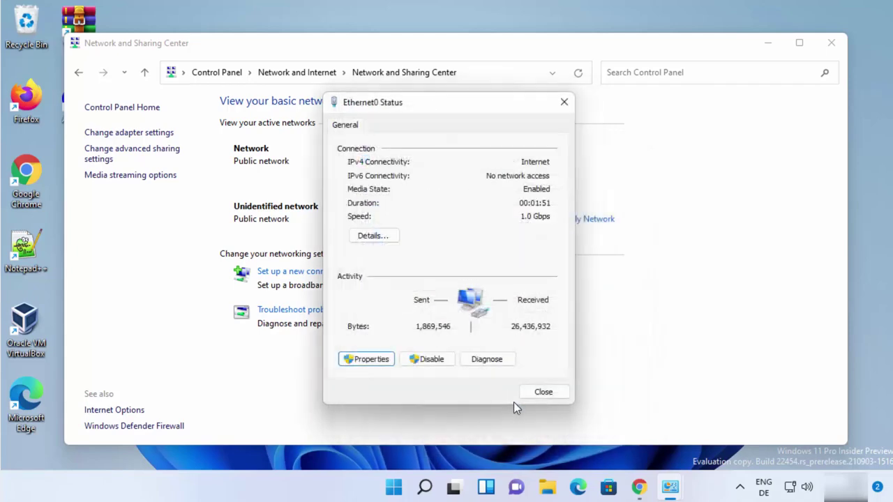
{"action": "left_click", "coordinate": [539, 397]}
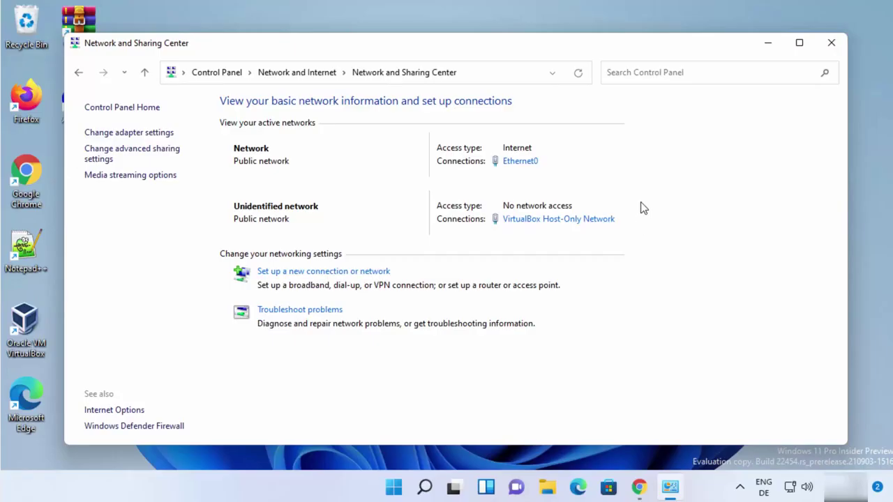
- Recheck Cloudflare's 1.1.1.1 and 1.0.0.1 on the Lifewire list, minimize Chrome, and close Network and Sharing Center
{"action": "left_click", "coordinate": [639, 488]}
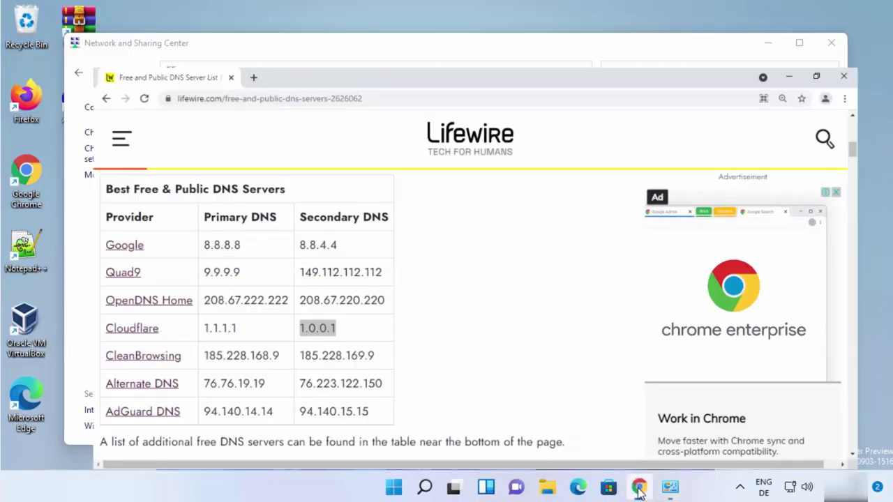
{"action": "left_click_drag", "start_coordinate": [133, 305], "coordinate": [286, 305]}
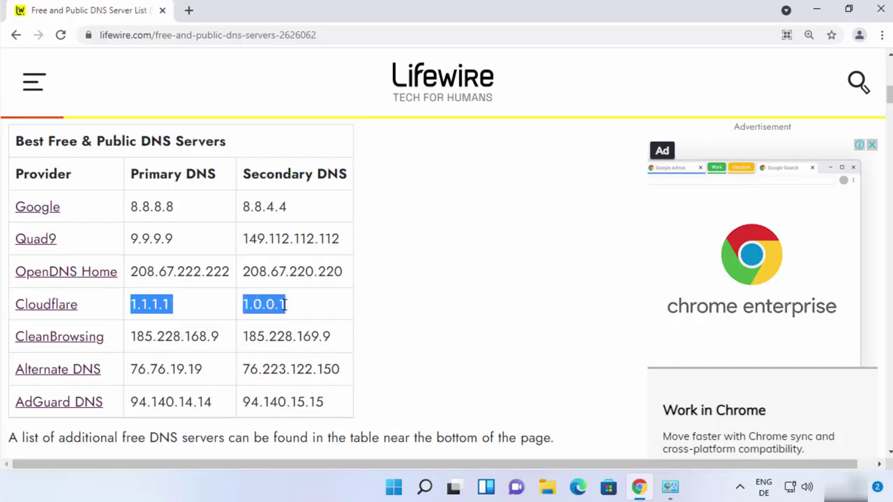
{"action": "left_click", "coordinate": [818, 9]}
{"action": "left_click", "coordinate": [830, 42]}
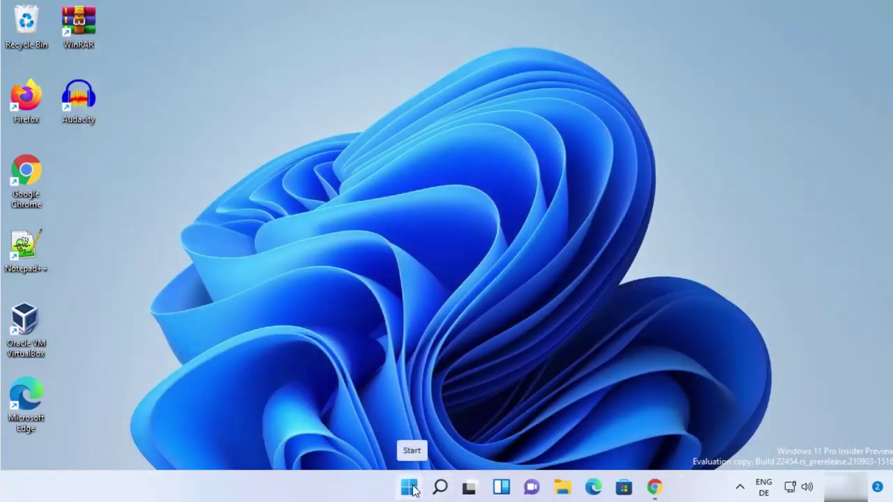
- Launch Settings from the Start button's right-click menu, dismiss Search, and go to Network & internet
{"action": "right_click", "coordinate": [412, 490]}
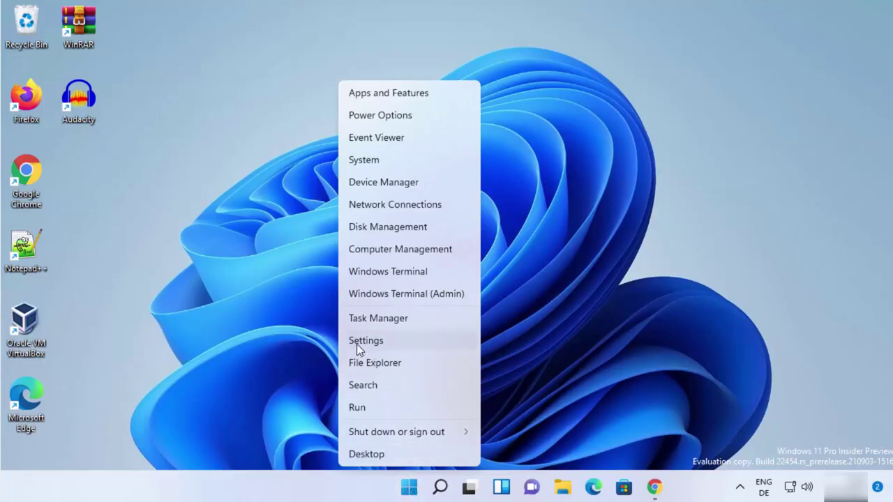
{"action": "left_click", "coordinate": [385, 342]}
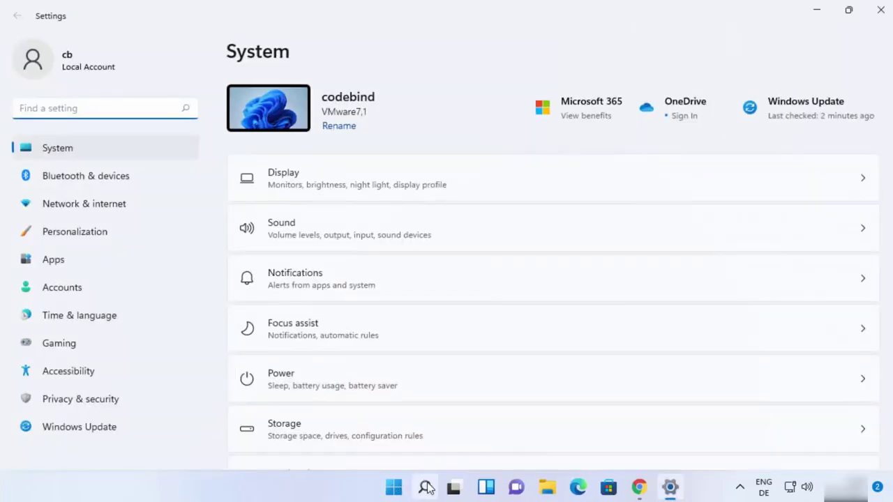
{"action": "left_click", "coordinate": [424, 487]}
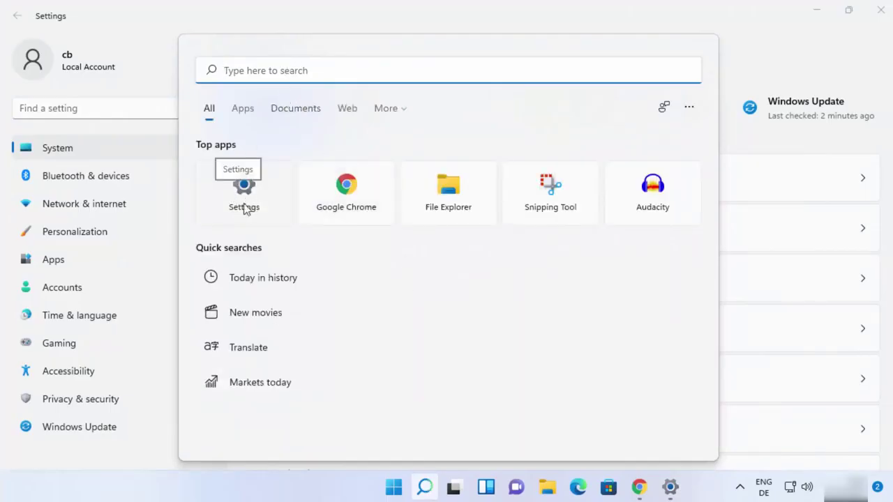
{"action": "left_click", "coordinate": [188, 32]}
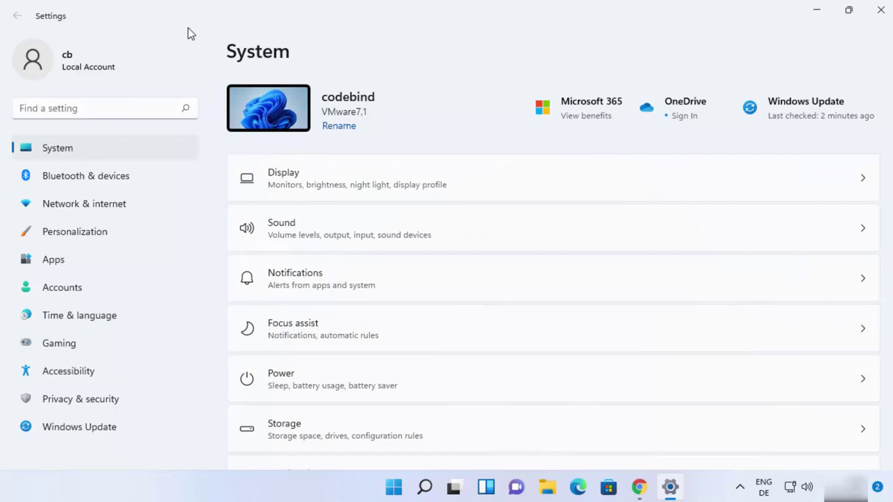
{"action": "left_click", "coordinate": [97, 211]}
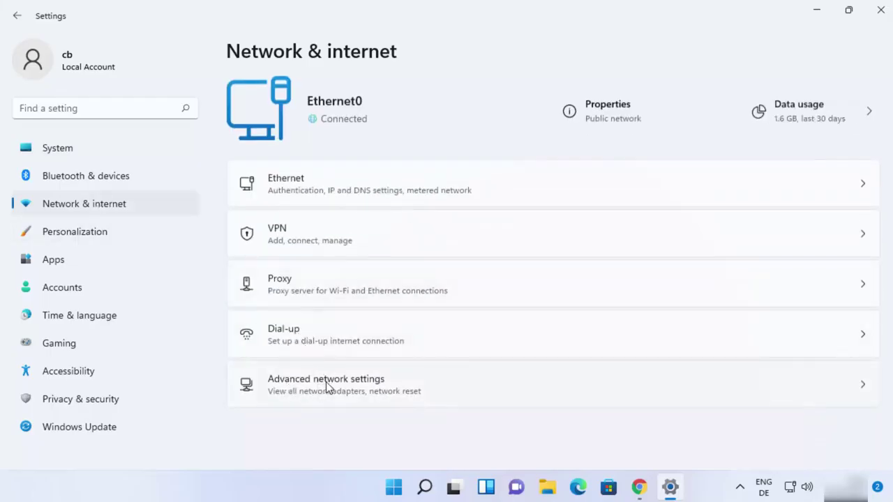
- Under Advanced network settings, expand Ethernet0 and view its additional properties showing DNS 1.1.1.1 and 1.0.0.1
{"action": "left_click", "coordinate": [328, 388]}
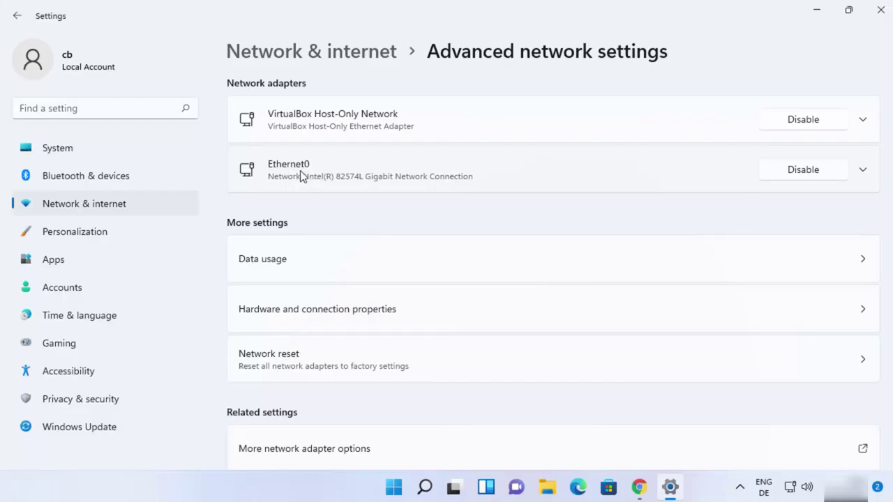
{"action": "left_click", "coordinate": [666, 177]}
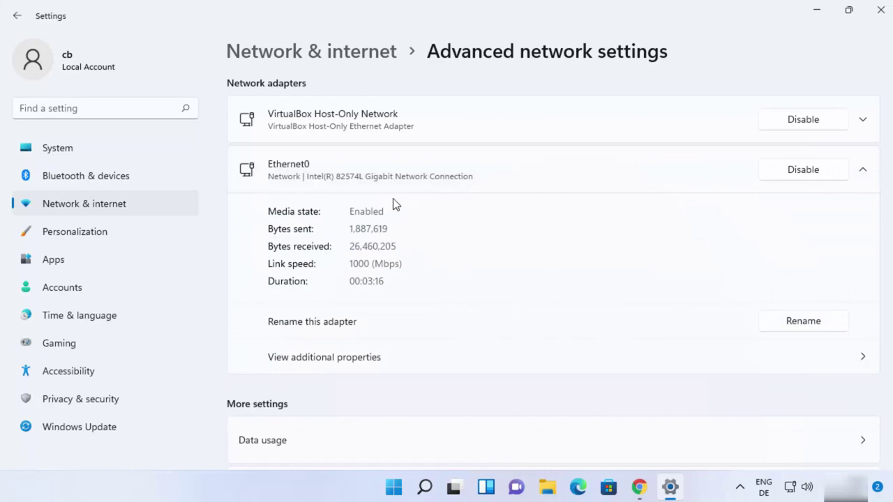
{"action": "left_click", "coordinate": [345, 361]}
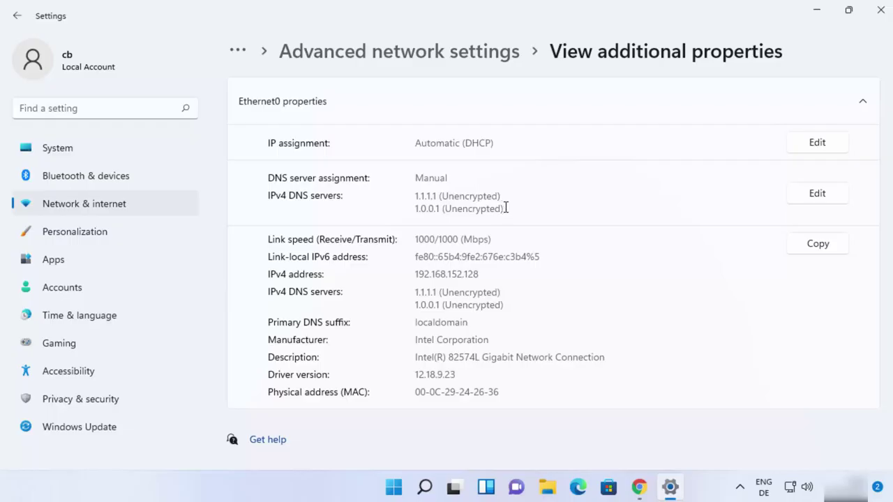
- Highlight the IPv4 DNS server addresses and open the DNS server assignment editor
{"action": "left_click_drag", "start_coordinate": [505, 208], "coordinate": [416, 198]}
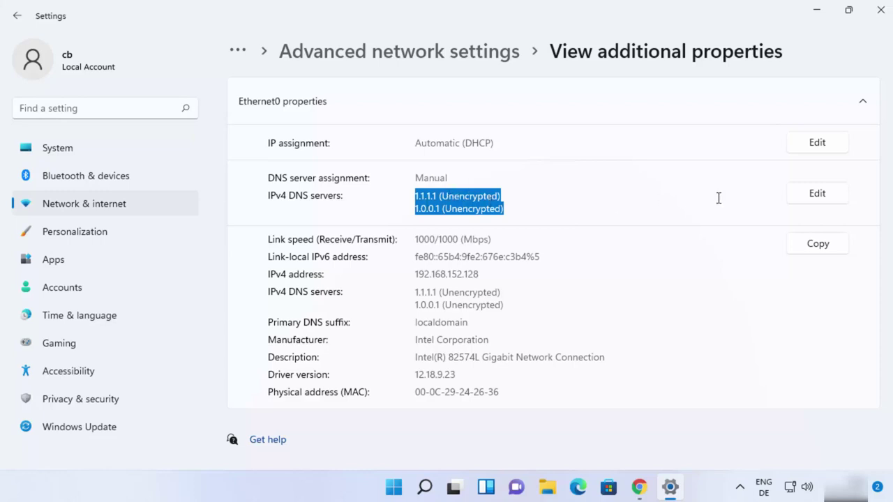
{"action": "left_click", "coordinate": [811, 199]}
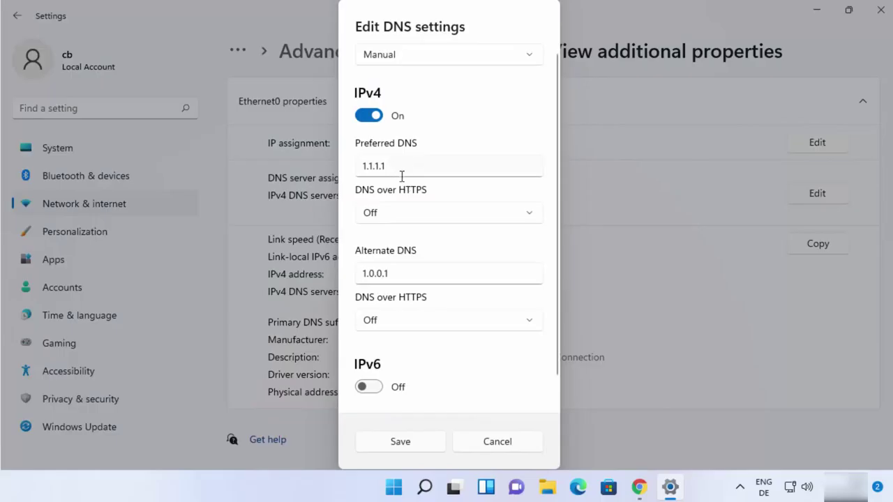
- Review preferred DNS 1.1.1.1 and alternate 1.0.0.1 in the Edit DNS settings dialog, then save
{"action": "left_click", "coordinate": [395, 166]}
{"action": "left_click_drag", "start_coordinate": [395, 166], "coordinate": [368, 166]}
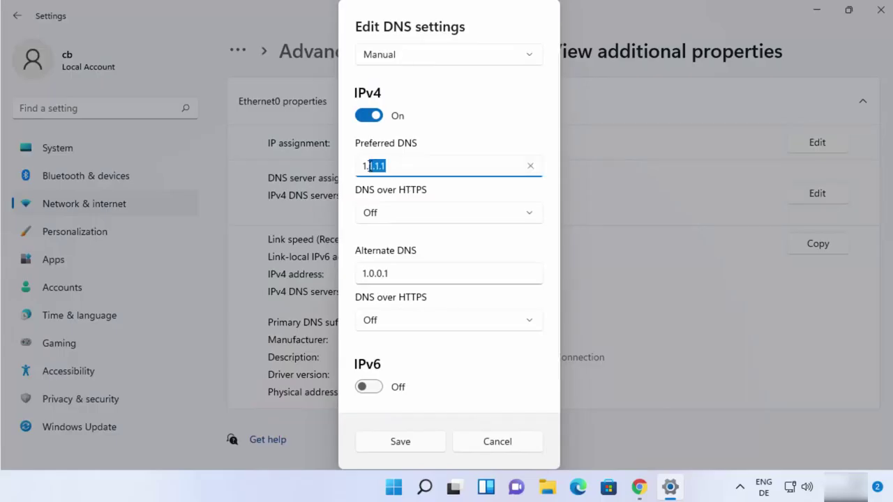
{"action": "left_click", "coordinate": [369, 166]}
{"action": "double_click", "coordinate": [406, 273]}
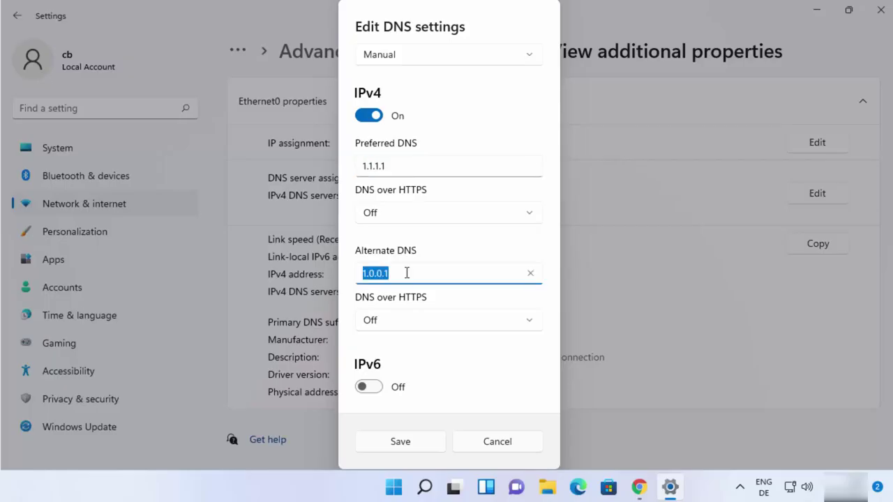
{"action": "double_click", "coordinate": [405, 167]}
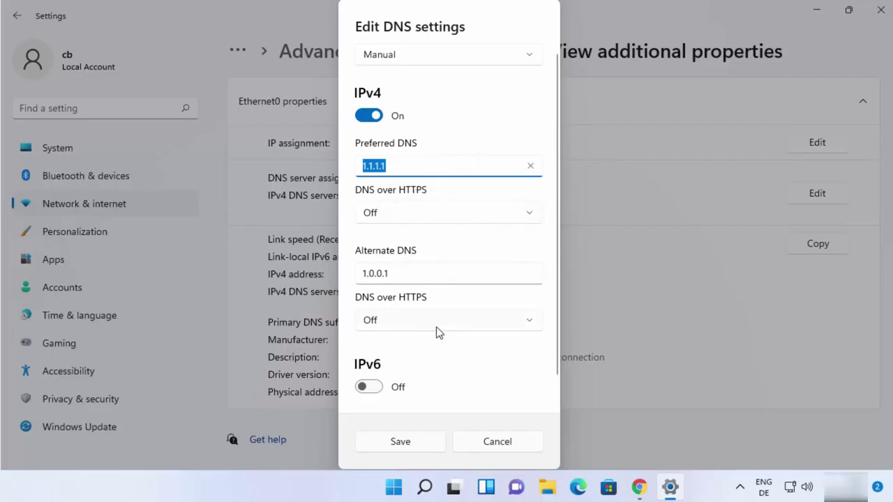
{"action": "left_click", "coordinate": [428, 447]}
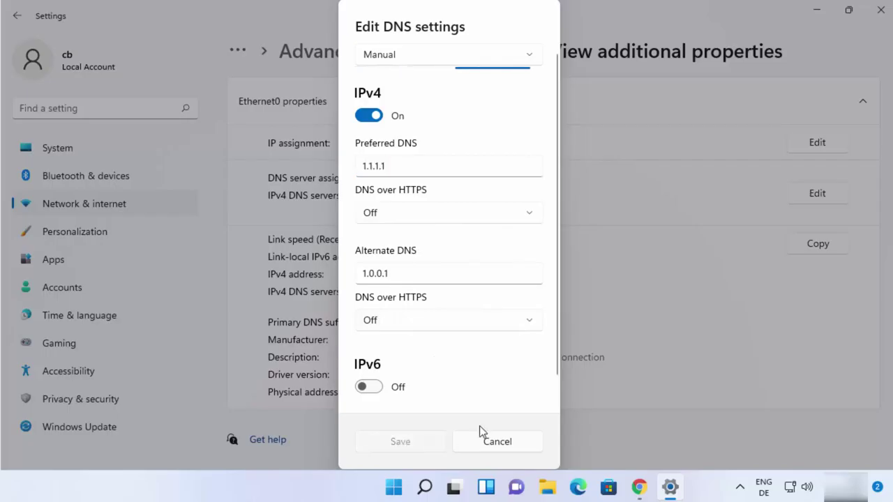